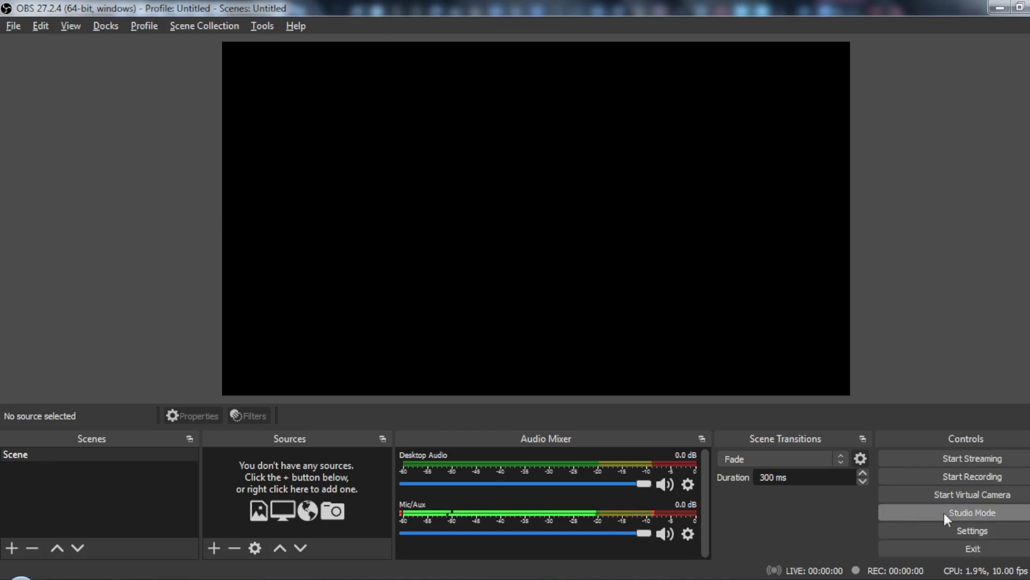
Step: Open OBS Settings from the File menu and show the Stream page with Twitch as the service
{"action": "left_click", "coordinate": [14, 26]}
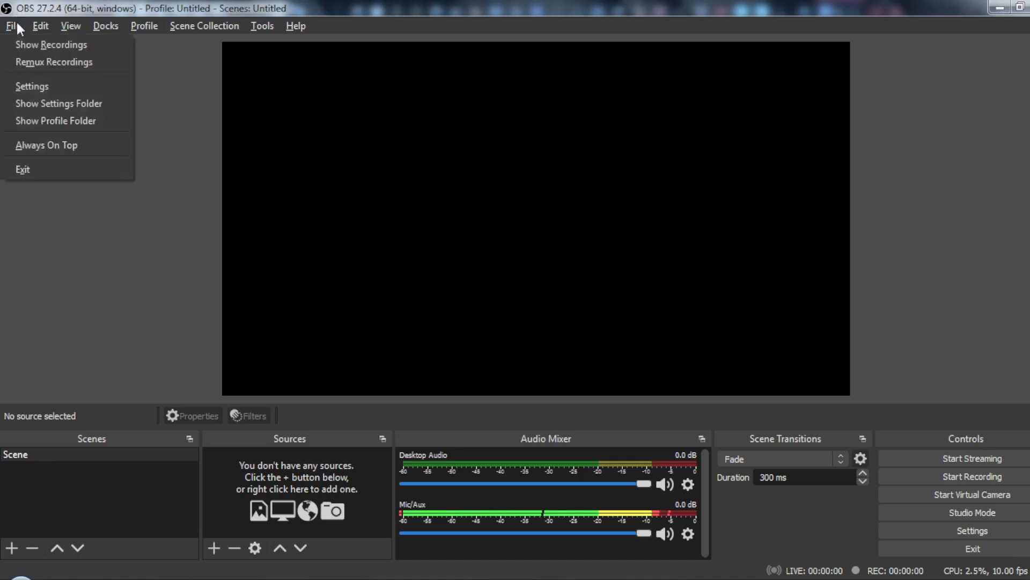
{"action": "left_click", "coordinate": [41, 86]}
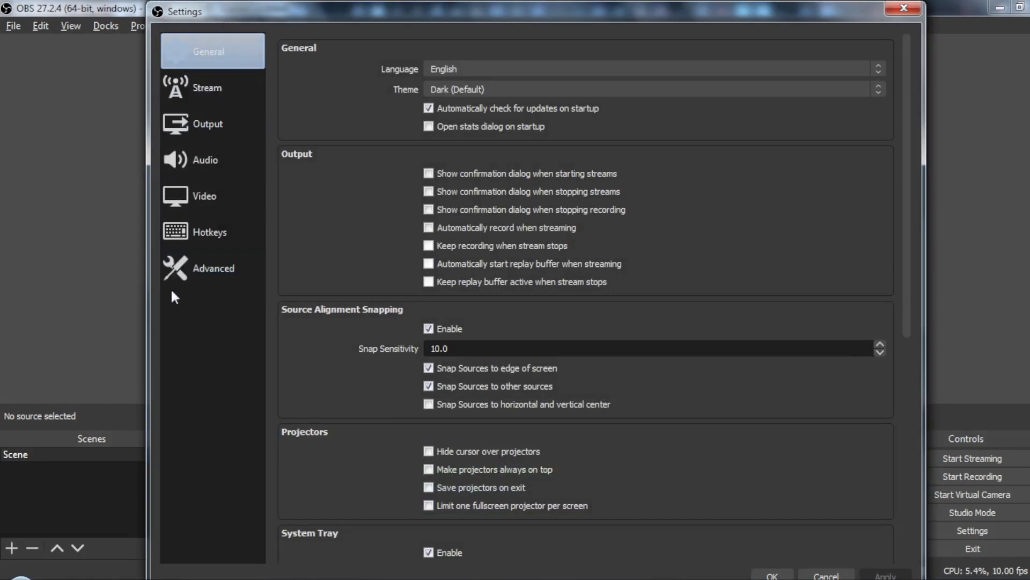
{"action": "left_click", "coordinate": [208, 93]}
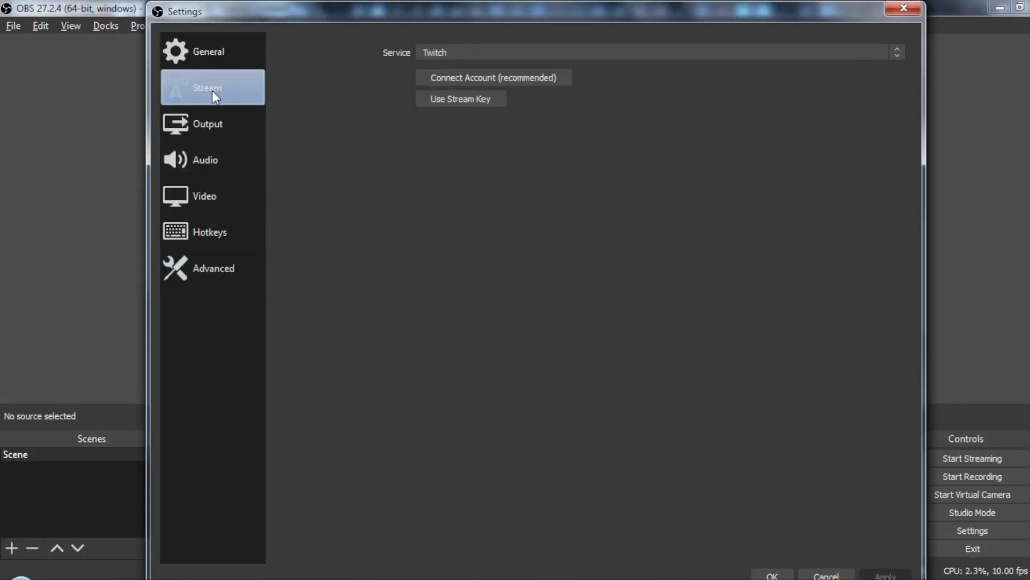
{"action": "left_click", "coordinate": [431, 53]}
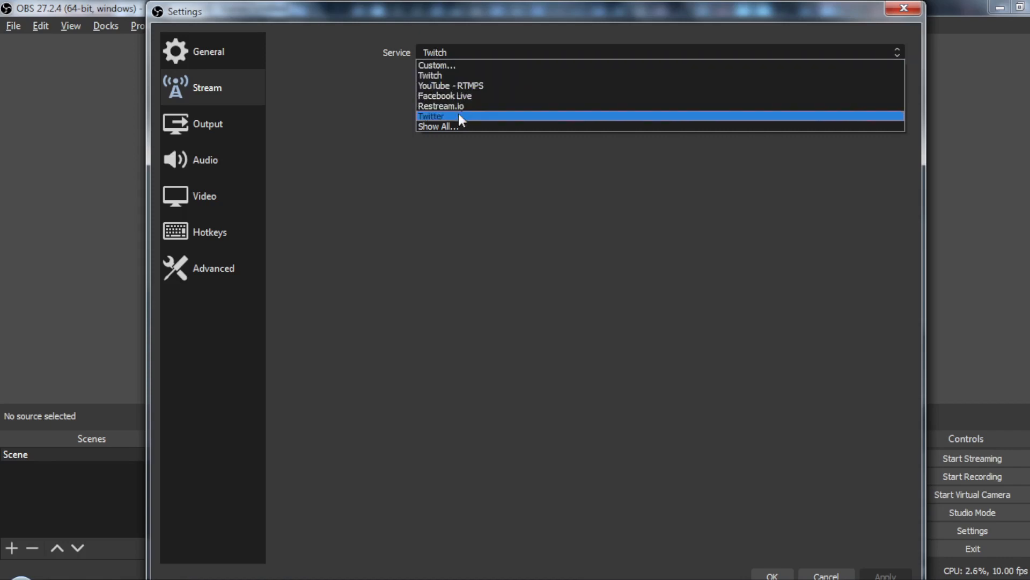
{"action": "left_click", "coordinate": [453, 125]}
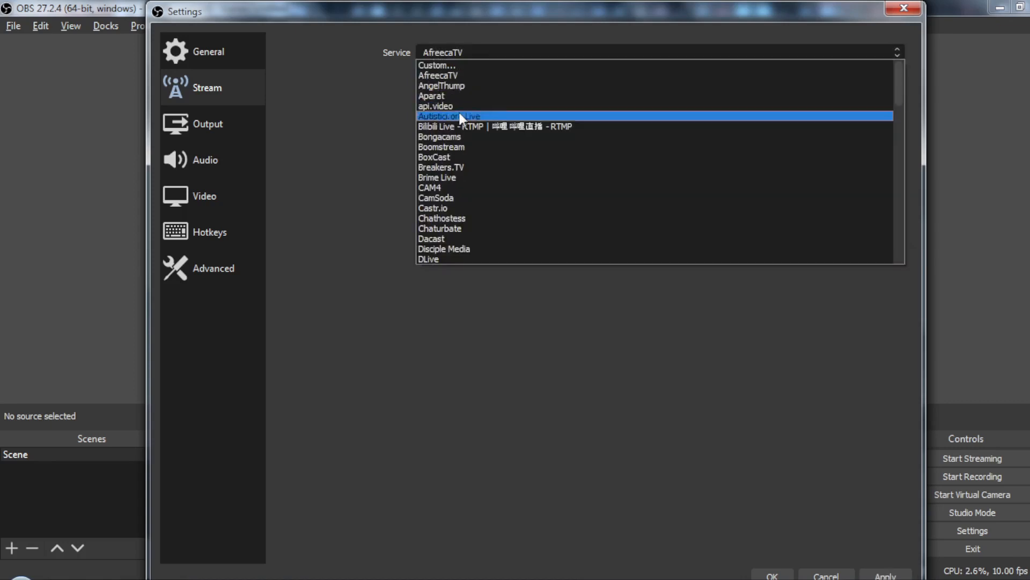
{"action": "scroll", "coordinate": [468, 165], "scroll_direction": "down", "scroll_amount": 15}
{"action": "scroll", "coordinate": [468, 166], "scroll_direction": "up", "scroll_amount": 15}
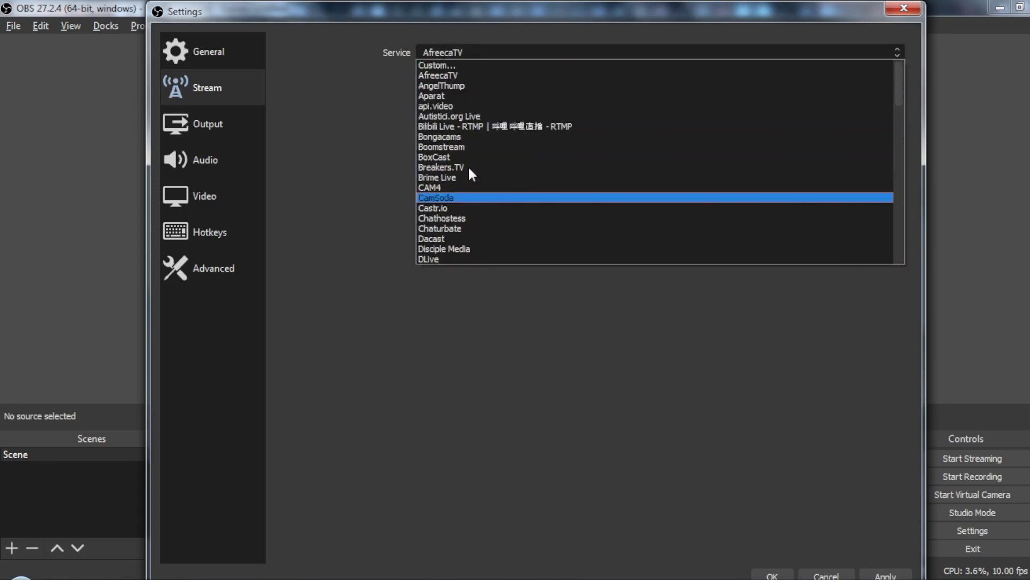
{"action": "scroll", "coordinate": [468, 165], "scroll_direction": "down", "scroll_amount": 10}
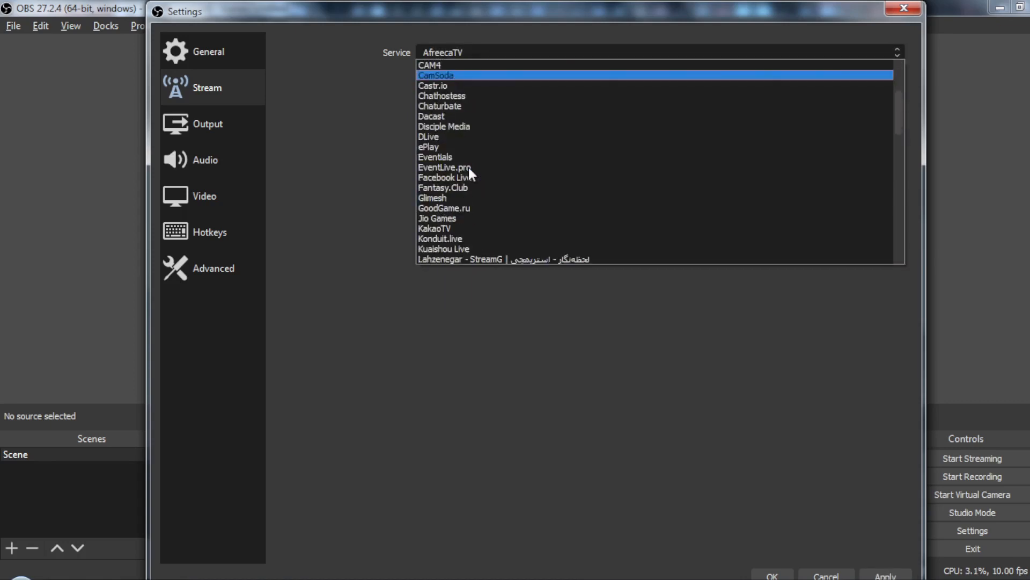
{"action": "scroll", "coordinate": [468, 165], "scroll_direction": "up", "scroll_amount": 5}
{"action": "scroll", "coordinate": [468, 166], "scroll_direction": "down", "scroll_amount": 1}
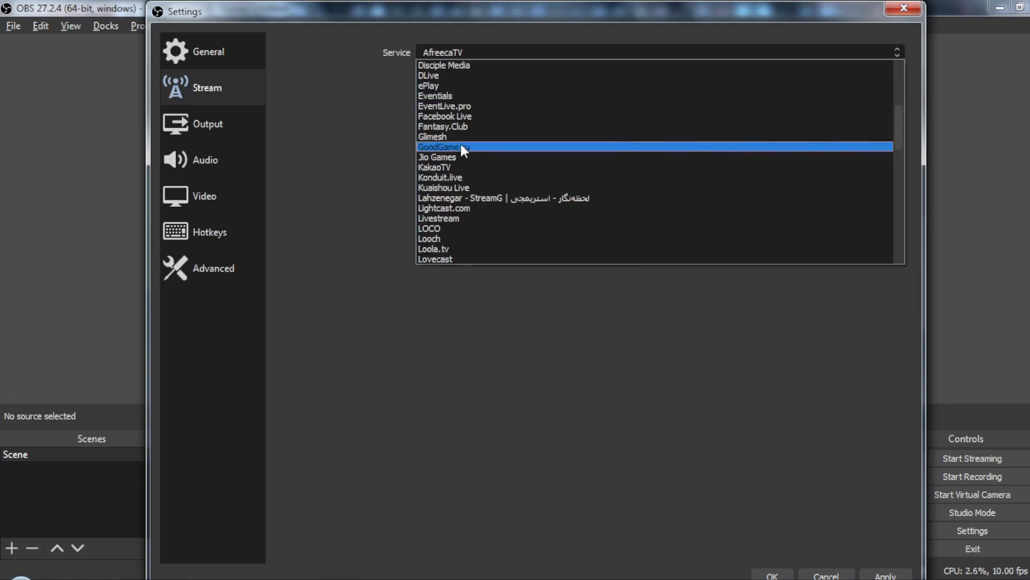
{"action": "left_click", "coordinate": [456, 45]}
{"action": "left_click", "coordinate": [453, 48]}
{"action": "scroll", "coordinate": [459, 125], "scroll_direction": "down", "scroll_amount": 13}
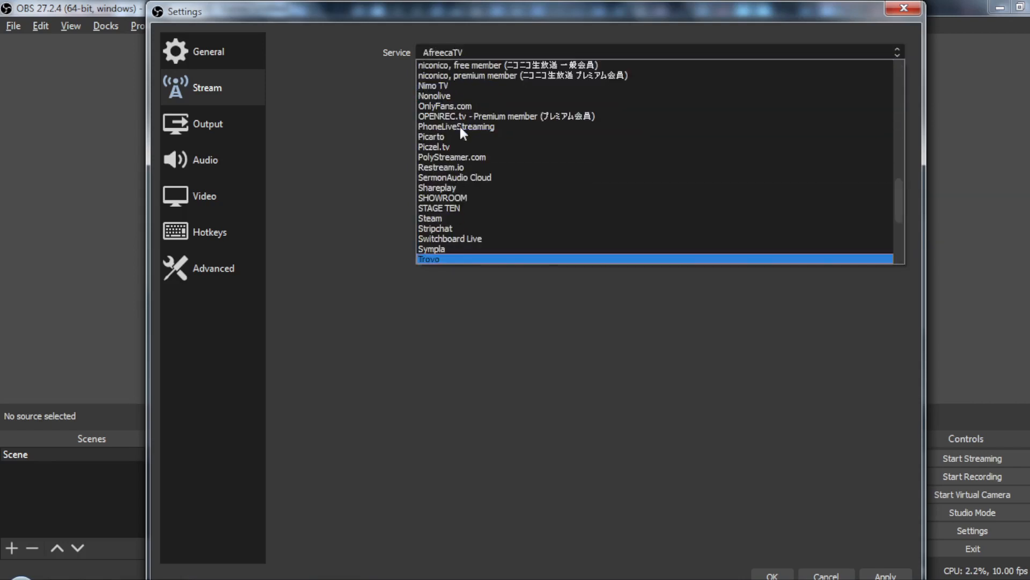
{"action": "scroll", "coordinate": [459, 209], "scroll_direction": "down", "scroll_amount": 1}
{"action": "scroll", "coordinate": [461, 213], "scroll_direction": "down", "scroll_amount": 1}
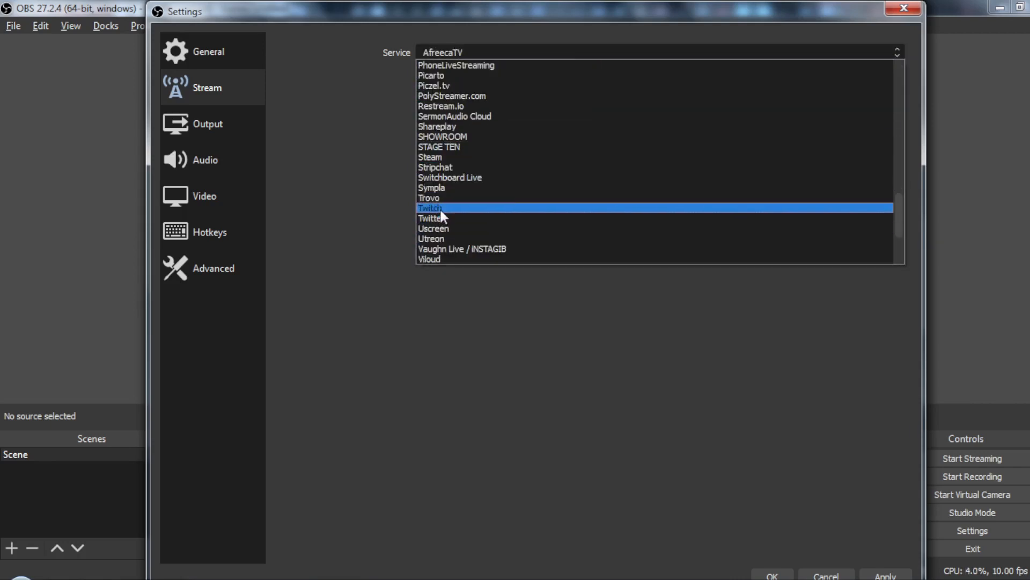
{"action": "left_click", "coordinate": [439, 202]}
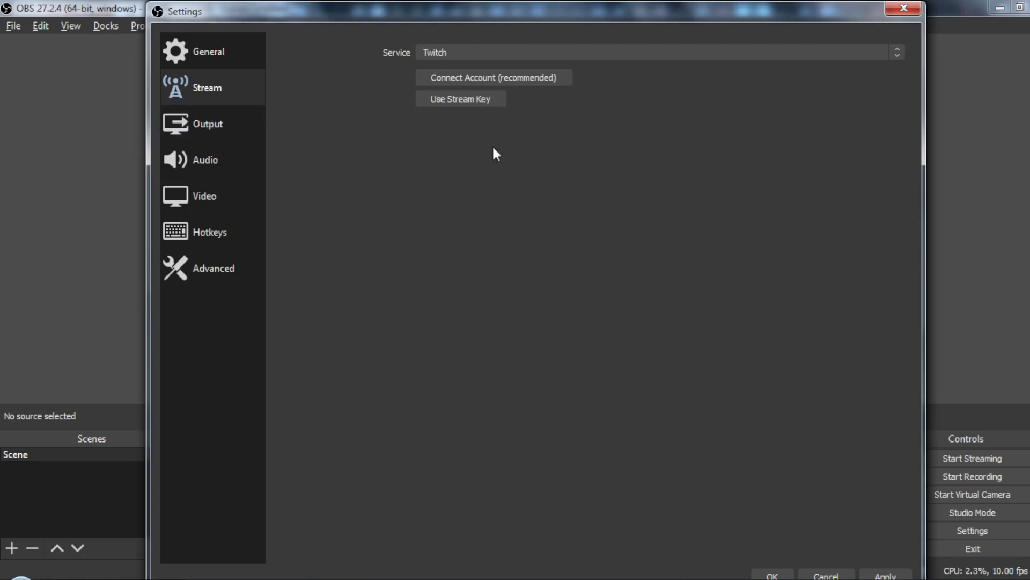
Step: Connect the Twitch account: sign in, paste the six-digit verification code, and authorize OBS Studio
{"action": "left_click", "coordinate": [459, 76]}
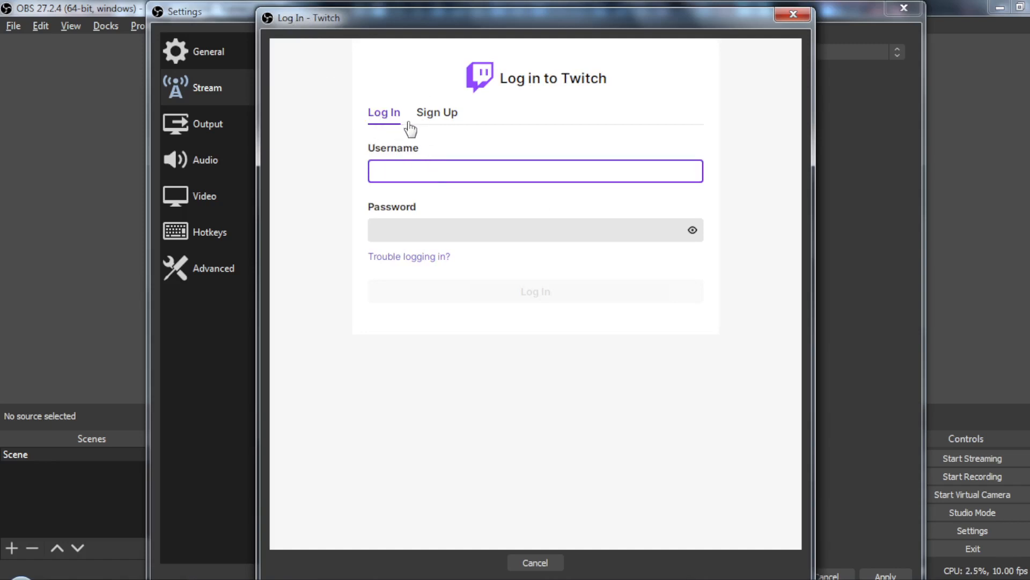
{"action": "left_click", "coordinate": [437, 113]}
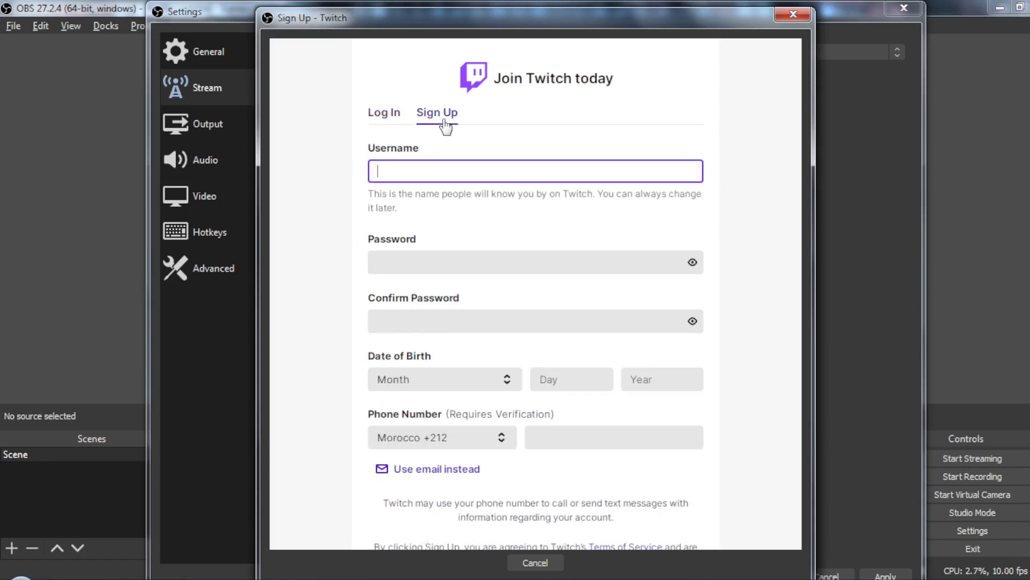
{"action": "left_click", "coordinate": [384, 113]}
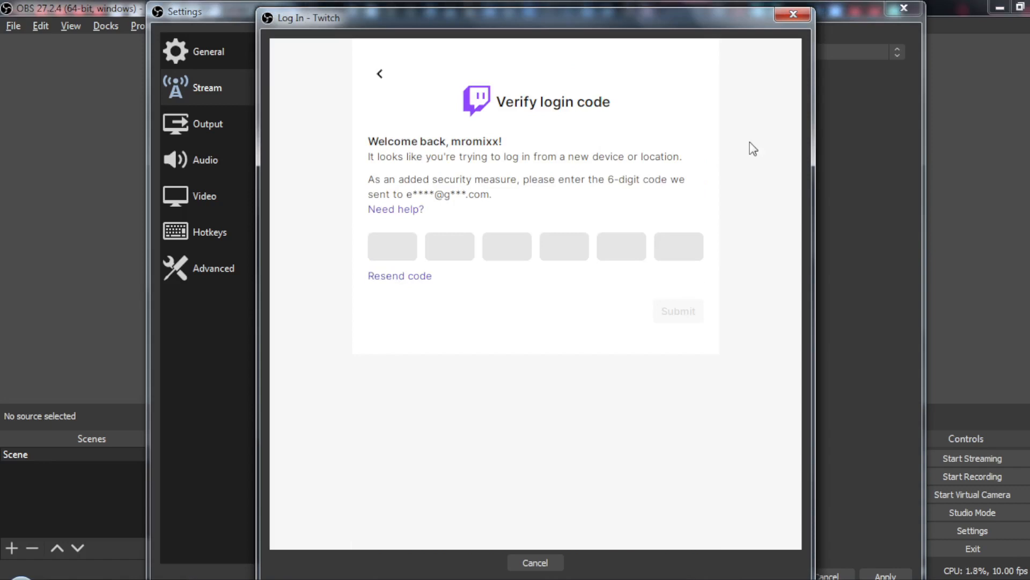
{"action": "left_click", "coordinate": [396, 245]}
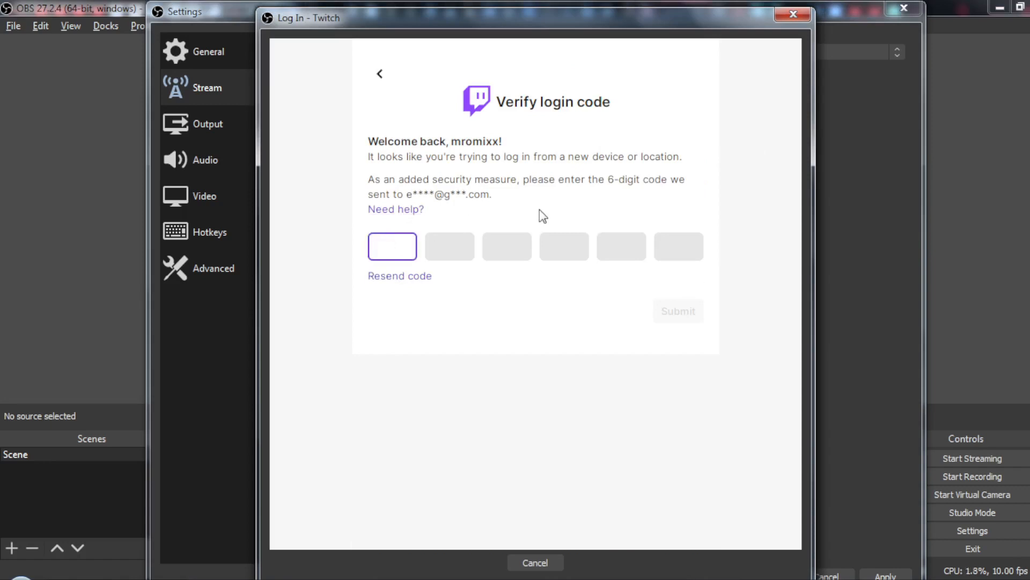
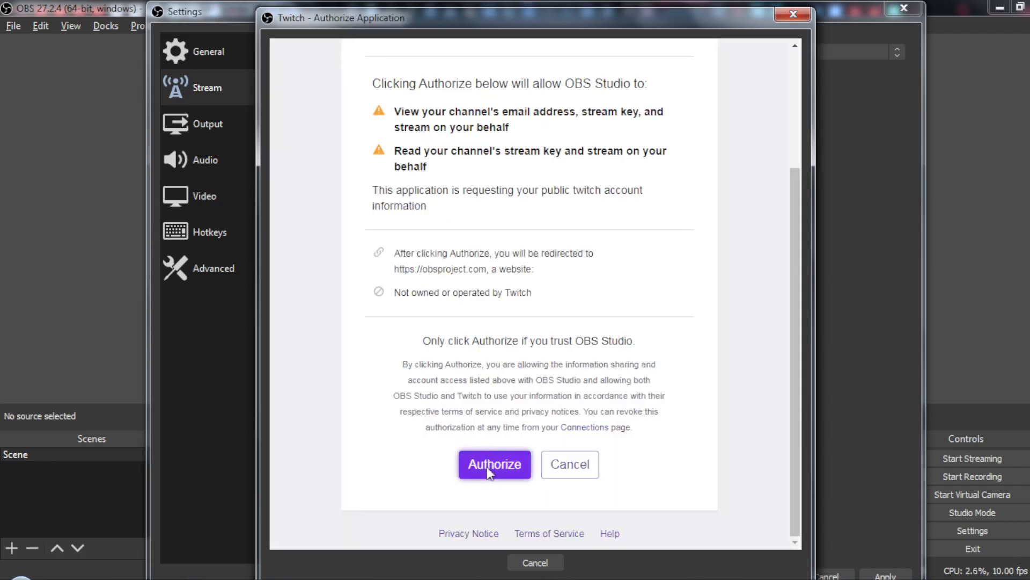
{"action": "left_click", "coordinate": [489, 471]}
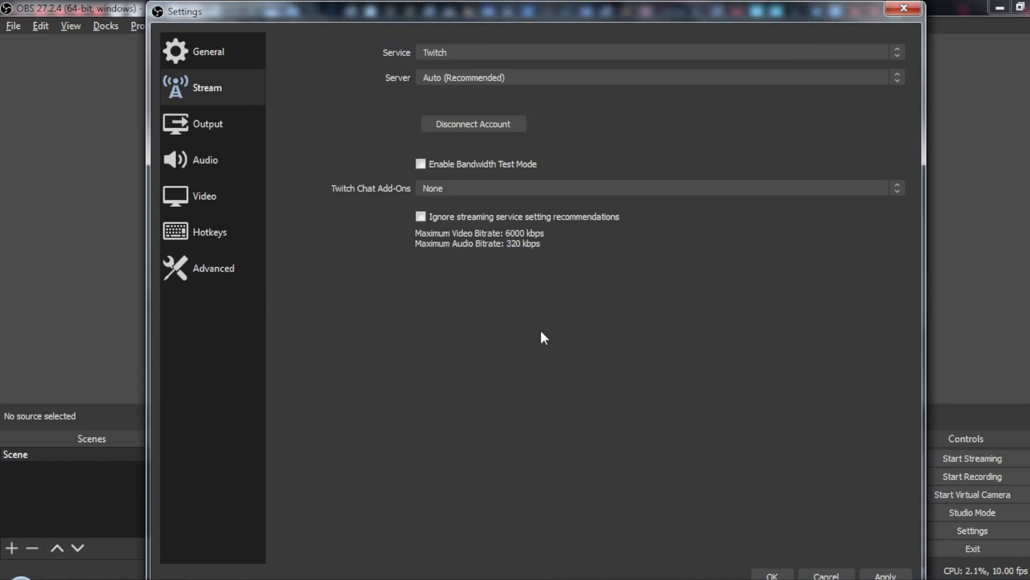
Step: Set Twitch Chat Add-Ons to BetterTTV and FrankerFaceZ and apply the stream settings
{"action": "left_click", "coordinate": [429, 193]}
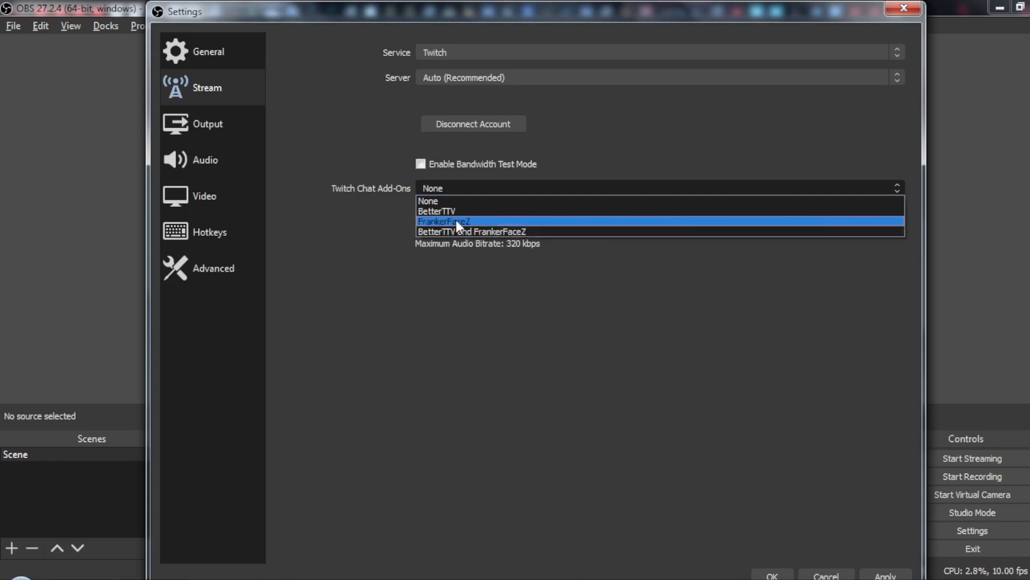
{"action": "left_click", "coordinate": [458, 203]}
{"action": "left_click", "coordinate": [435, 189]}
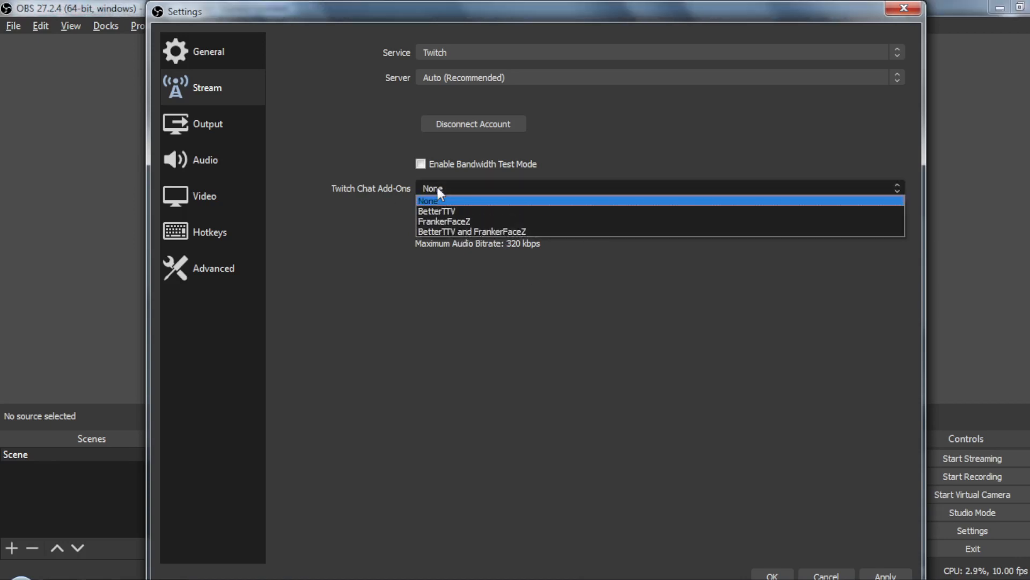
{"action": "left_click", "coordinate": [447, 231]}
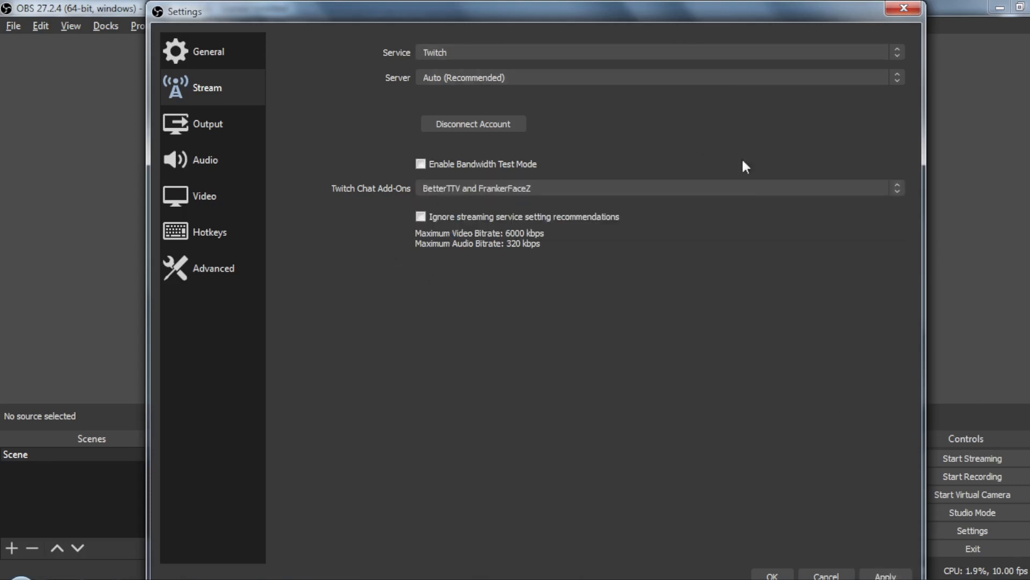
{"action": "left_click", "coordinate": [882, 574]}
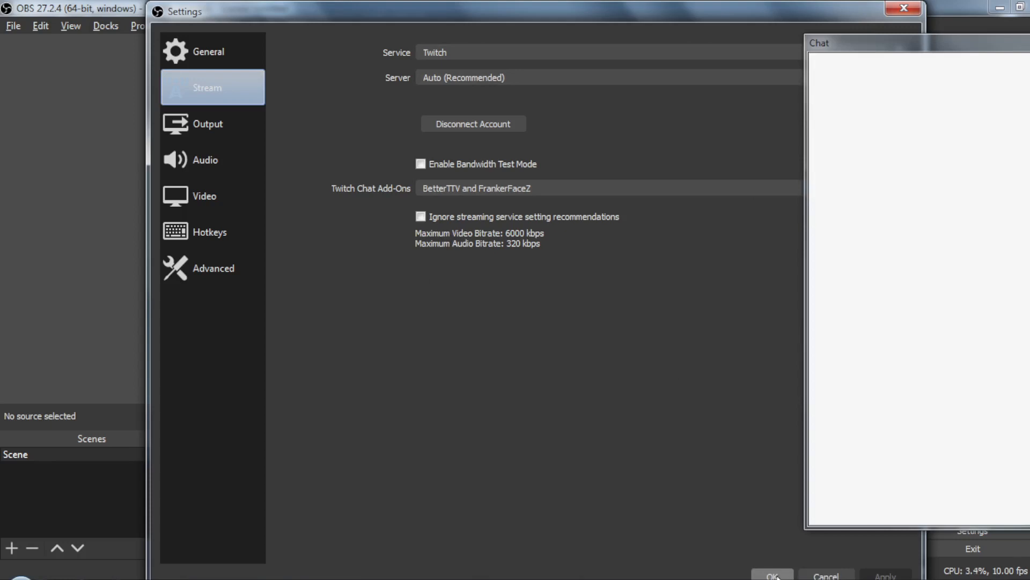
Step: Save settings with OK, float the Chat dock at the right, and move Stream Information top-left
{"action": "left_click", "coordinate": [775, 575]}
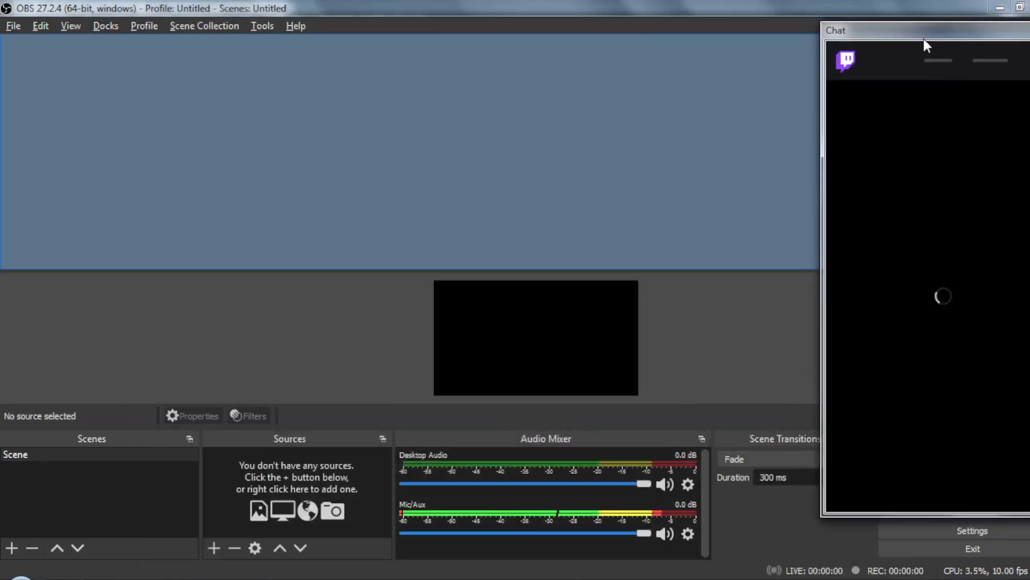
{"action": "left_click_drag", "start_coordinate": [924, 42], "coordinate": [907, 83]}
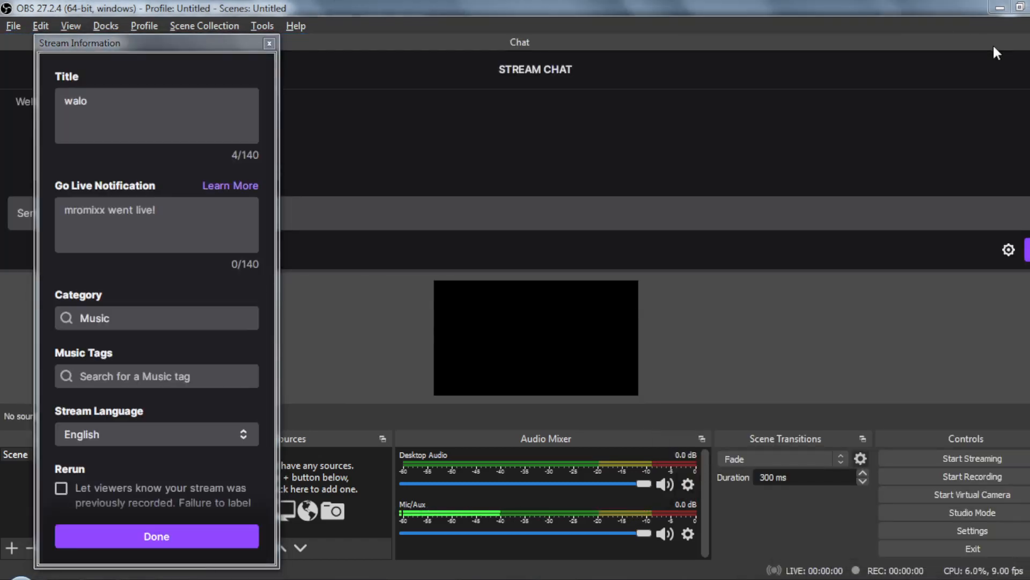
{"action": "left_click_drag", "start_coordinate": [994, 47], "coordinate": [950, 14]}
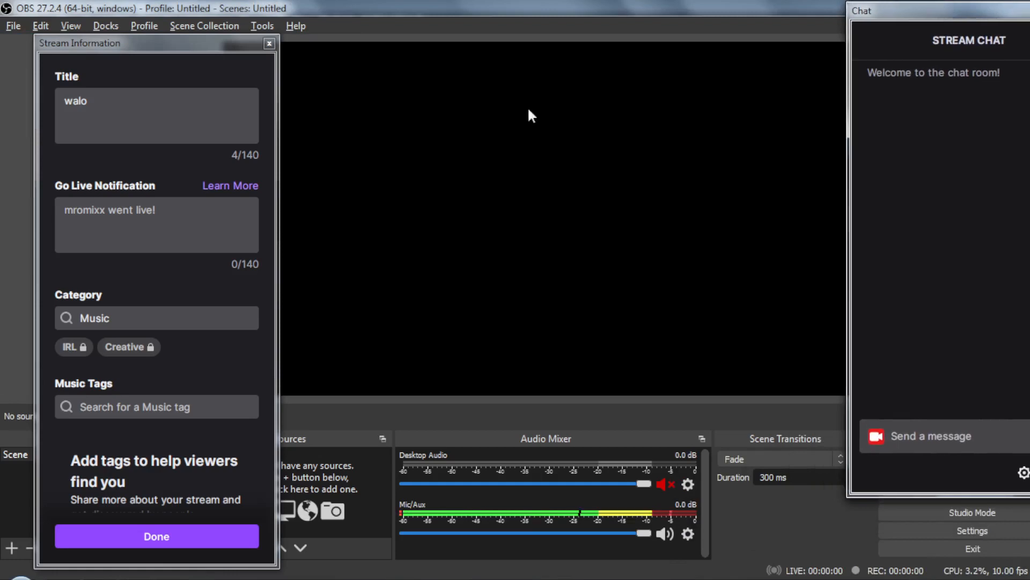
{"action": "left_click_drag", "start_coordinate": [140, 47], "coordinate": [98, 14]}
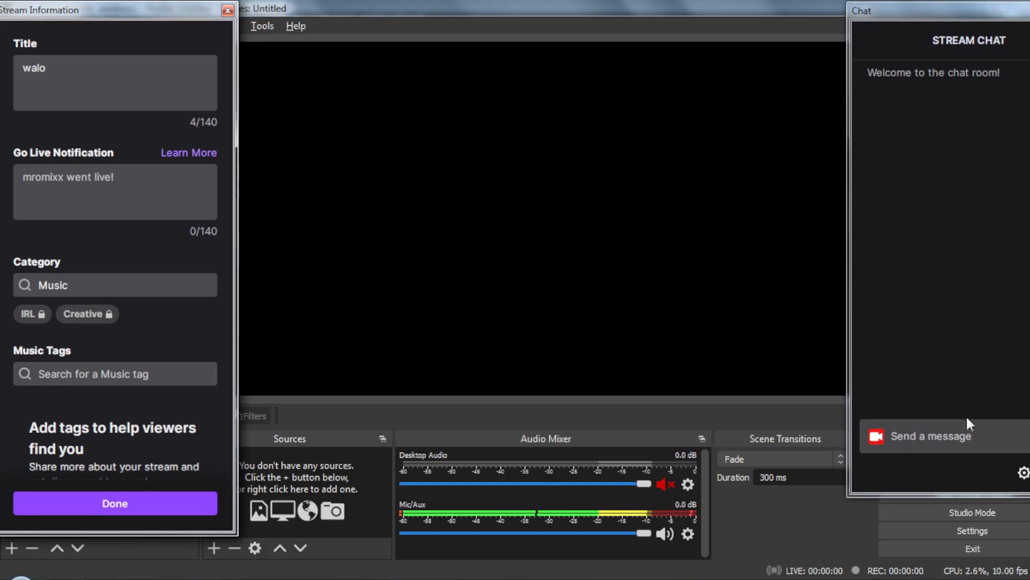
Step: Send the message 'hi' in the Twitch chat
{"action": "left_click", "coordinate": [966, 434]}
{"action": "type", "text": "hi"}
{"action": "key", "text": "Return"}
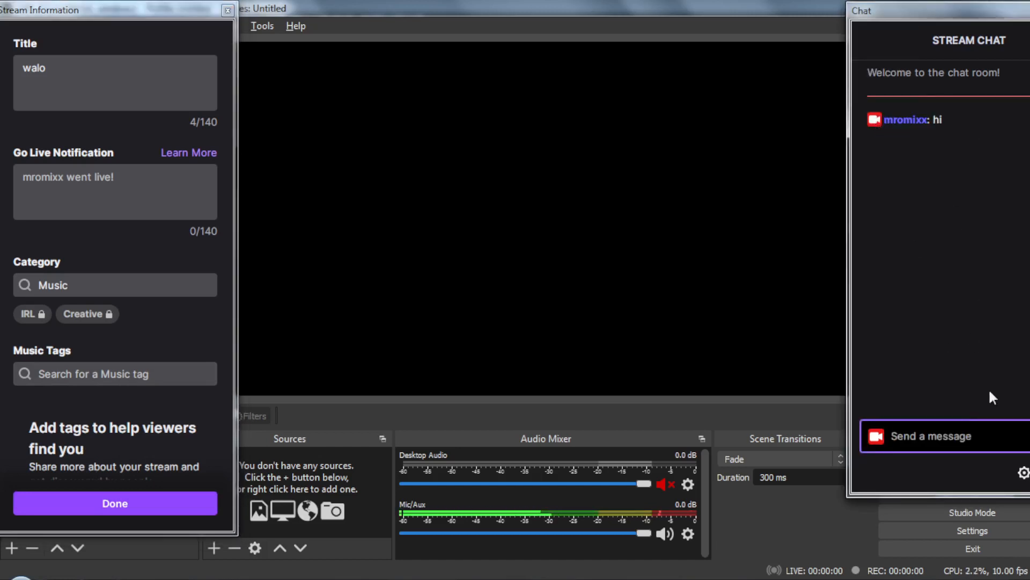
Step: Show the chat's emote picker and shift the Chat window slightly left
{"action": "left_click", "coordinate": [1029, 436]}
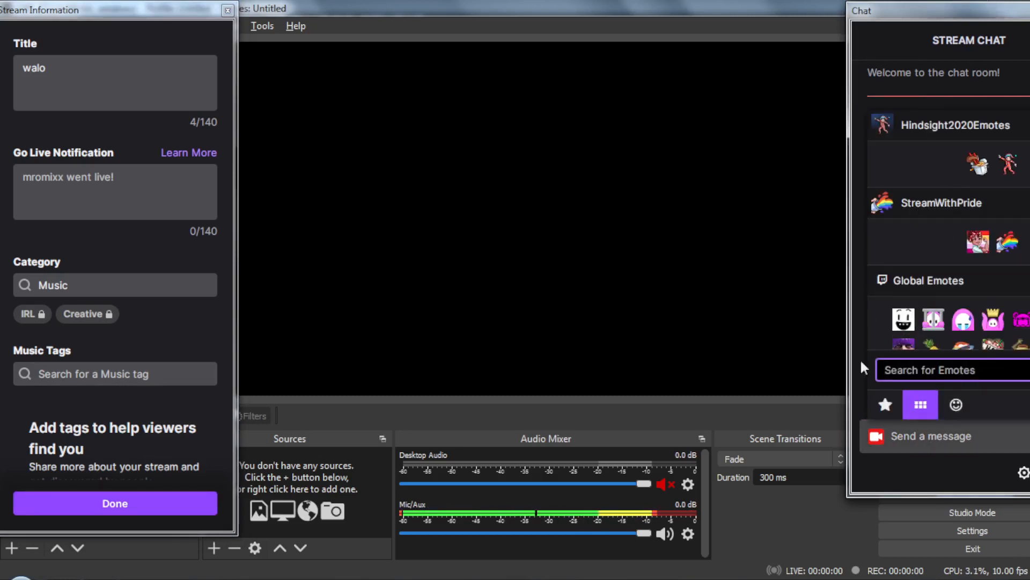
{"action": "left_click", "coordinate": [895, 469]}
{"action": "left_click_drag", "start_coordinate": [903, 11], "coordinate": [883, 18]}
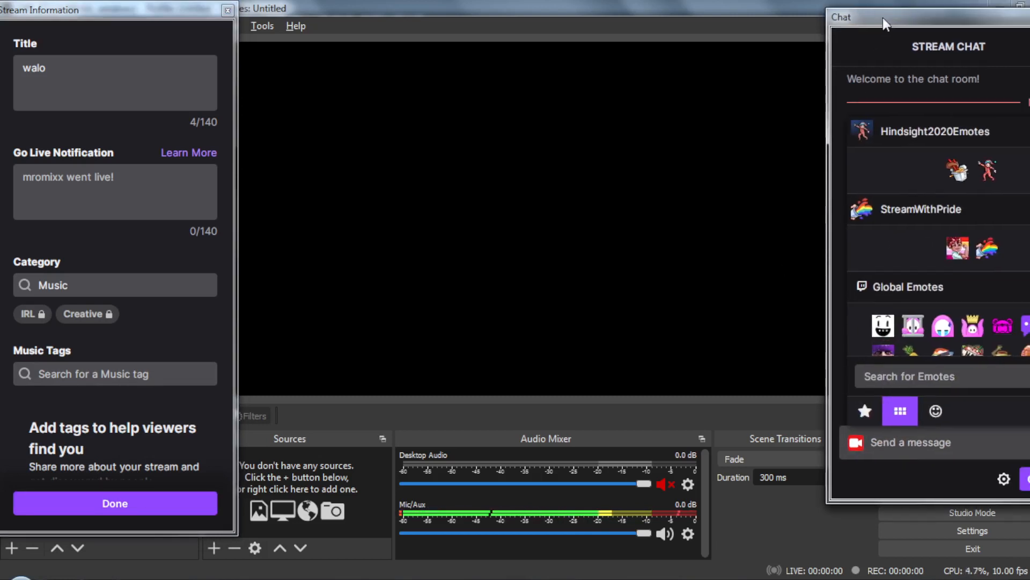